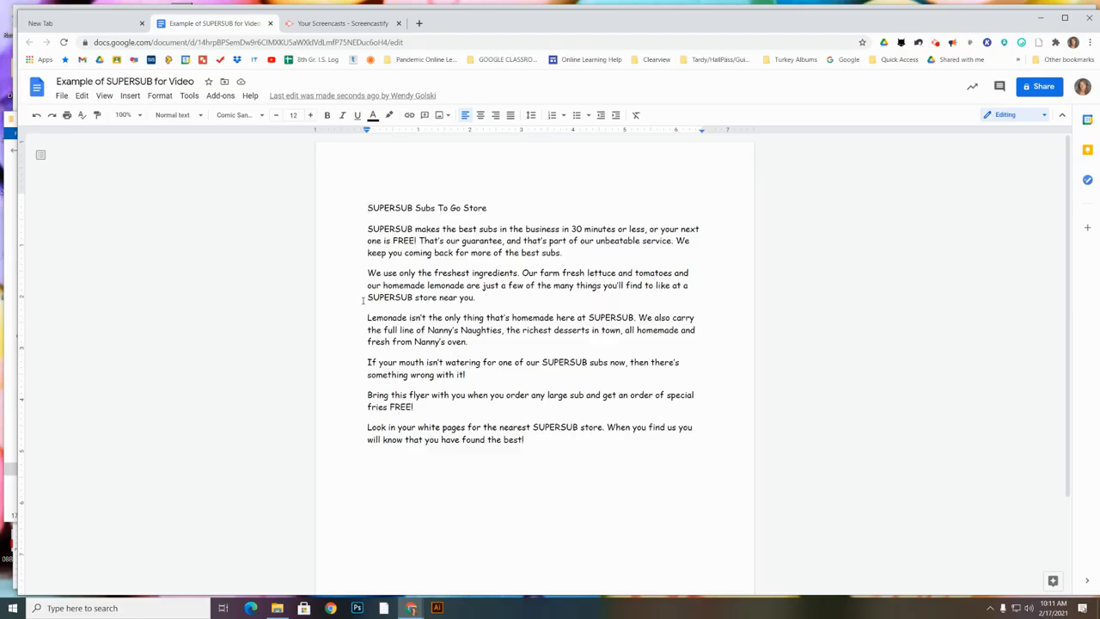
- Open the find and replace tool of the Advanced Find & Replace add-on and place the cursor at the document's start
{"action": "left_click_drag", "start_coordinate": [367, 208], "coordinate": [395, 208]}
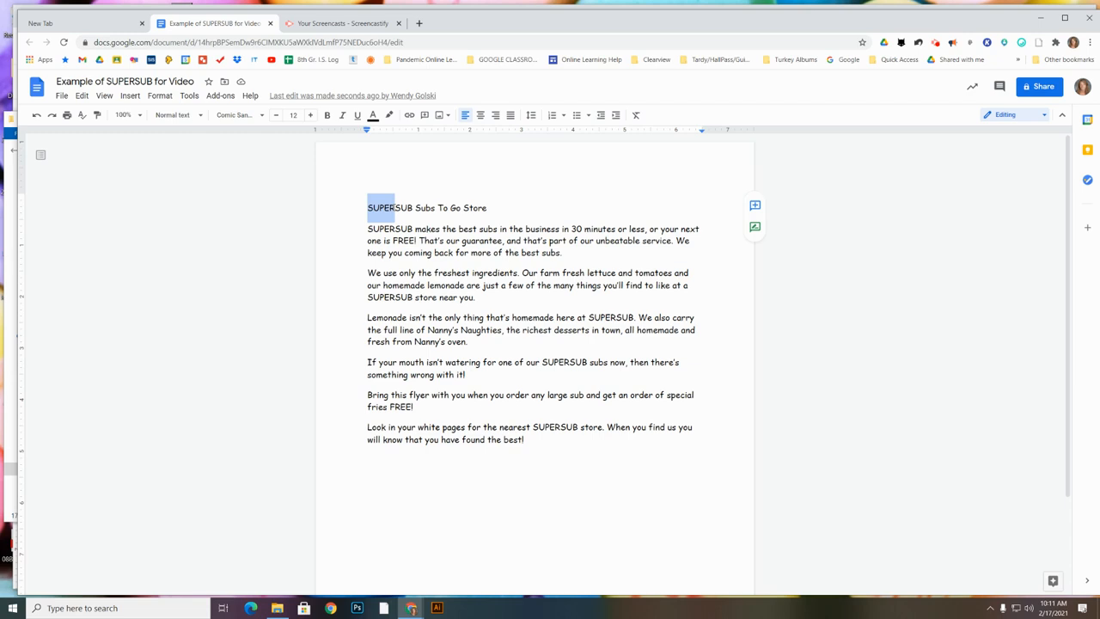
{"action": "left_click", "coordinate": [367, 213]}
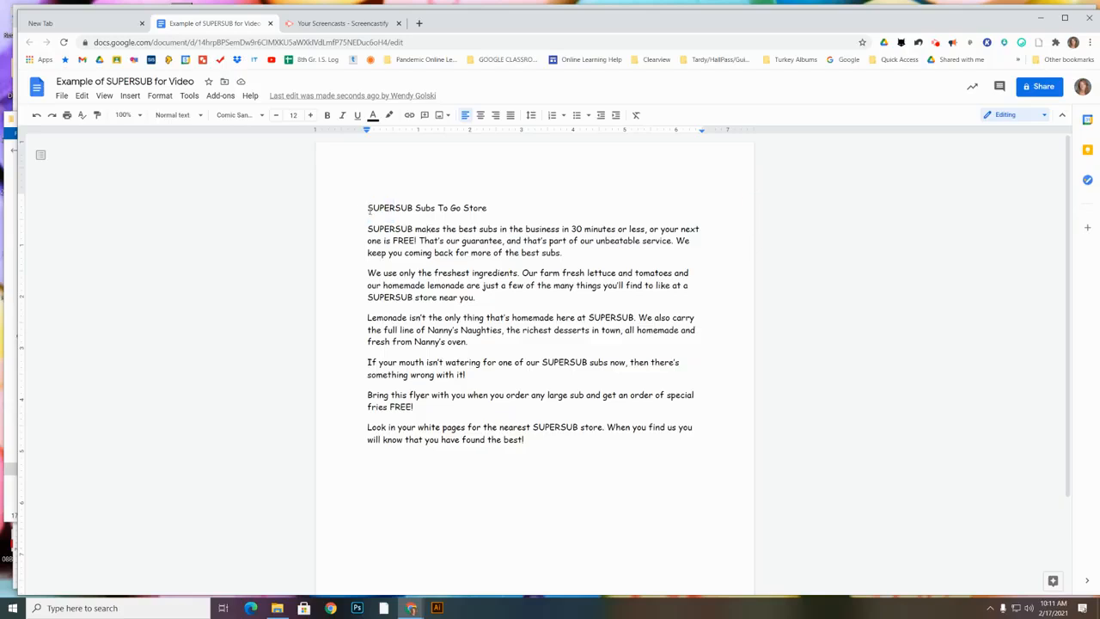
{"action": "left_click", "coordinate": [221, 99]}
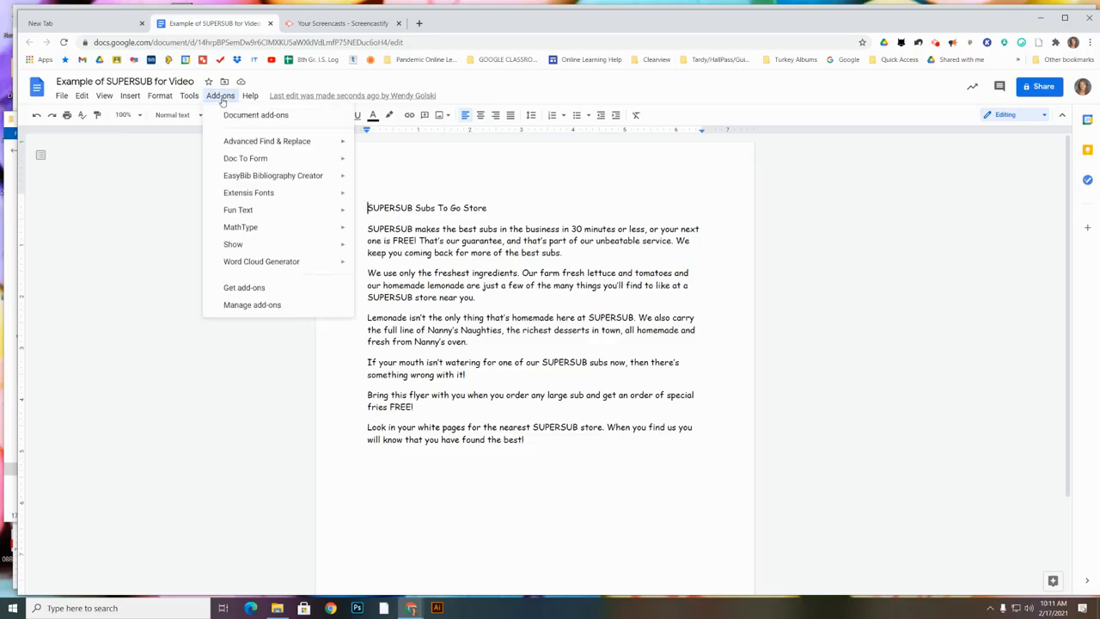
{"action": "mouse_move", "coordinate": [221, 145]}
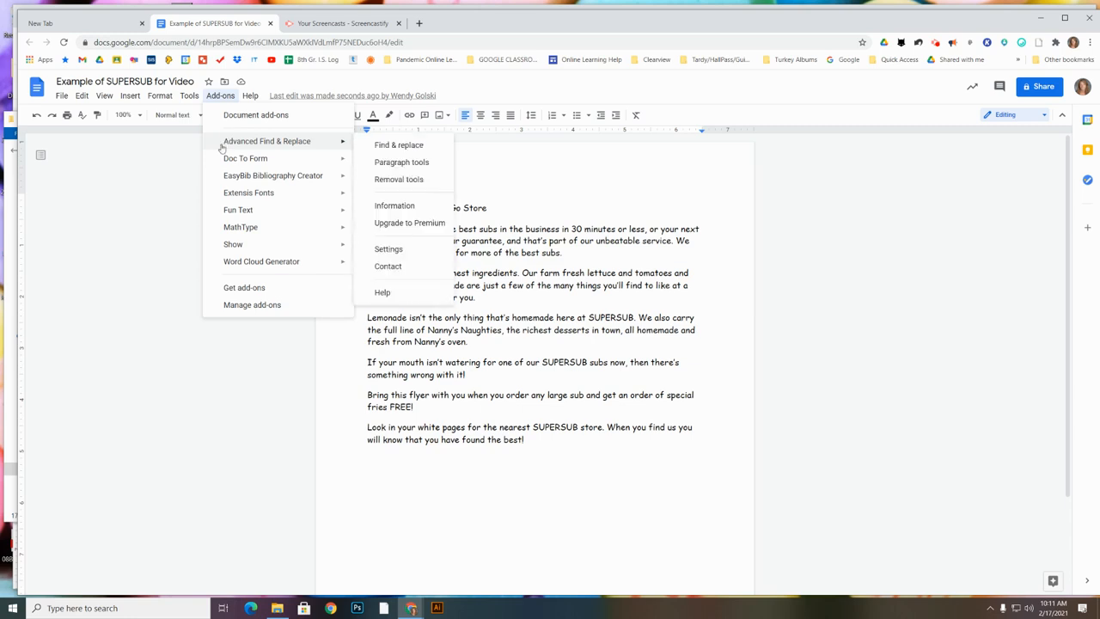
{"action": "left_click", "coordinate": [388, 146]}
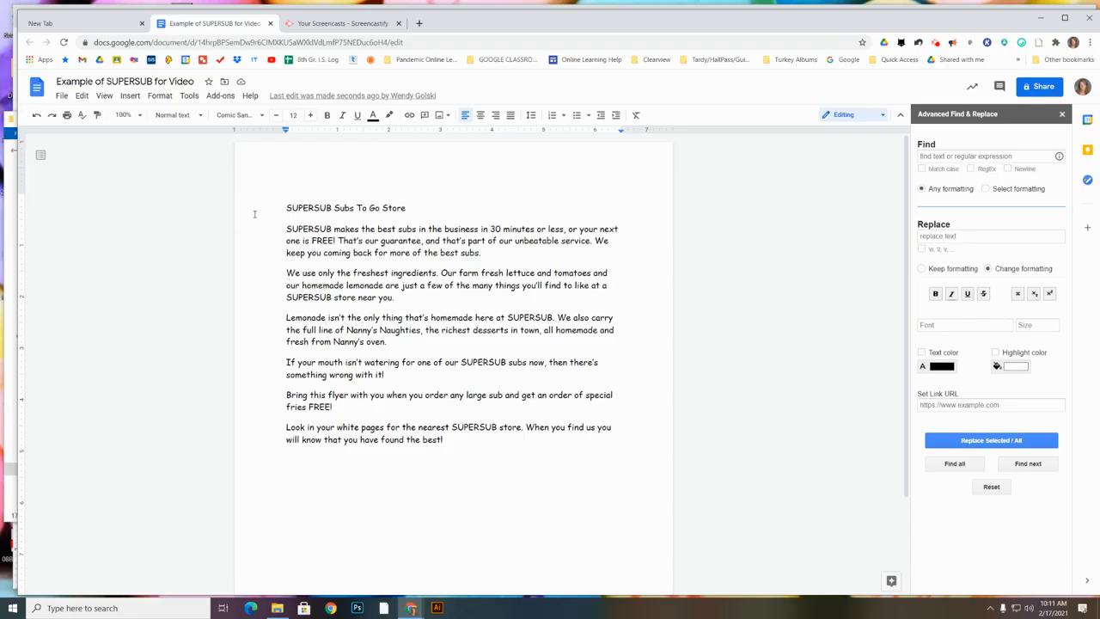
{"action": "left_click", "coordinate": [286, 208]}
- Enter SUPER as both the text to find and the replacement text
{"action": "left_click", "coordinate": [930, 156]}
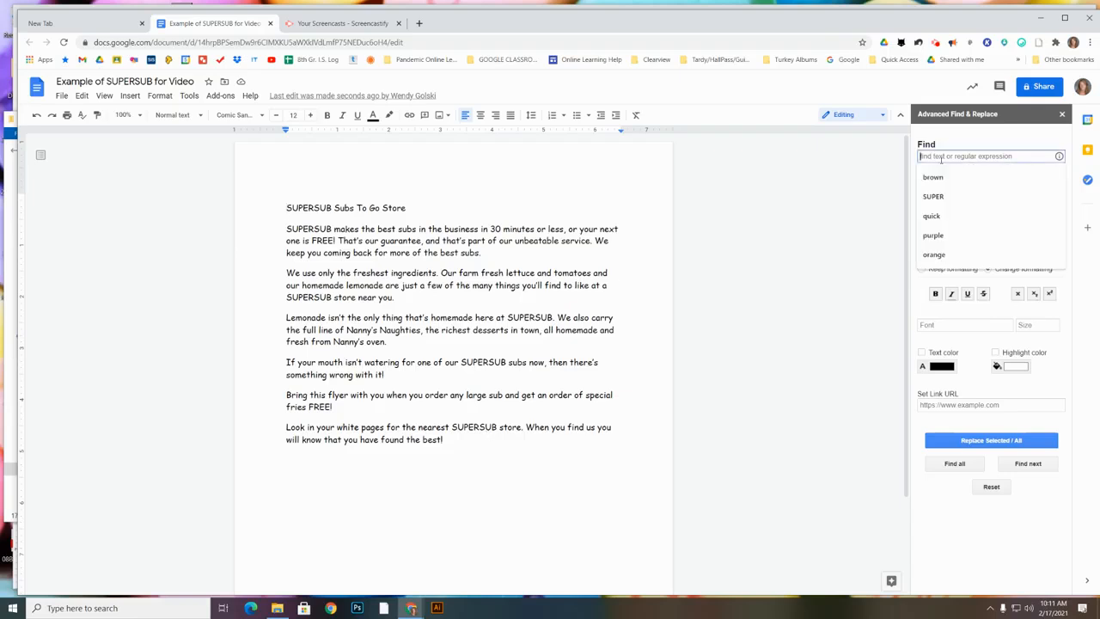
{"action": "type", "text": "SUPE"}
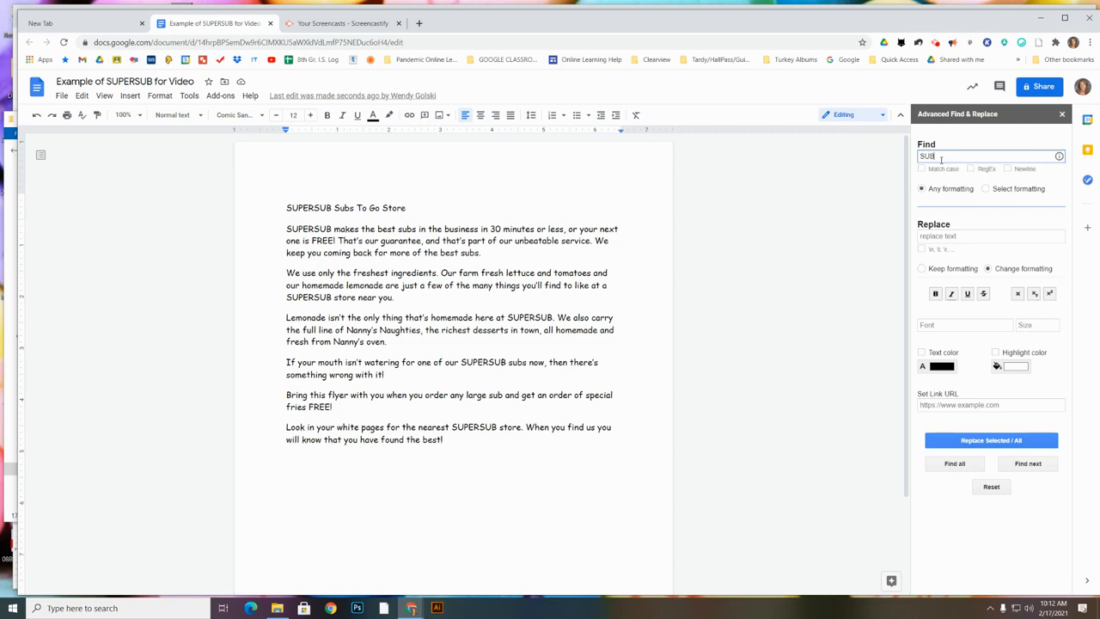
{"action": "type", "text": "R"}
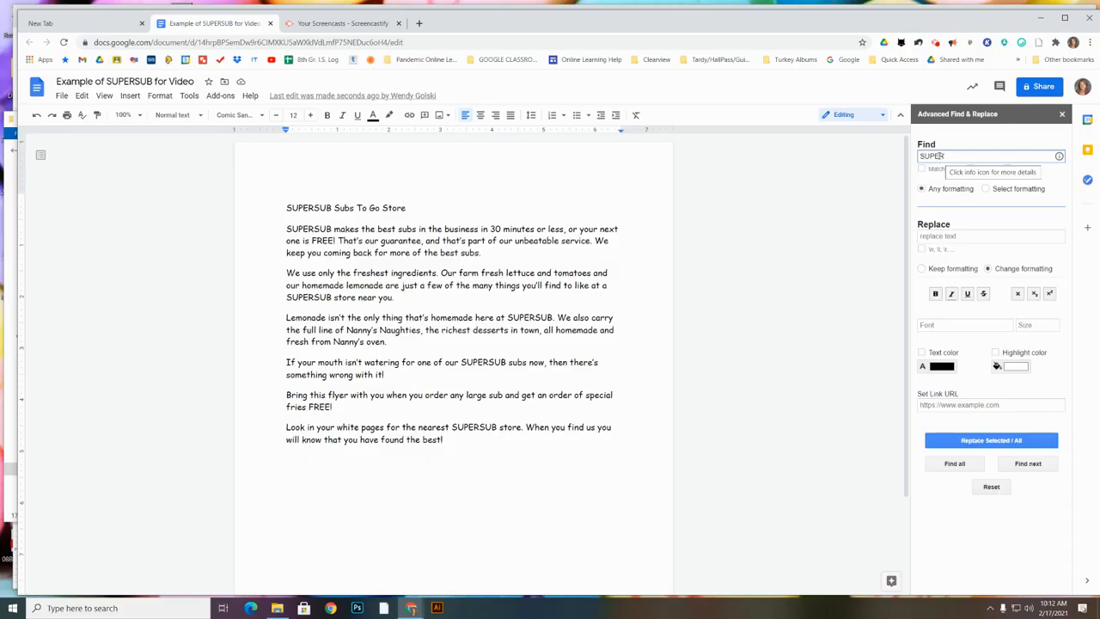
{"action": "left_click", "coordinate": [926, 234]}
{"action": "type", "text": "SUPER"}
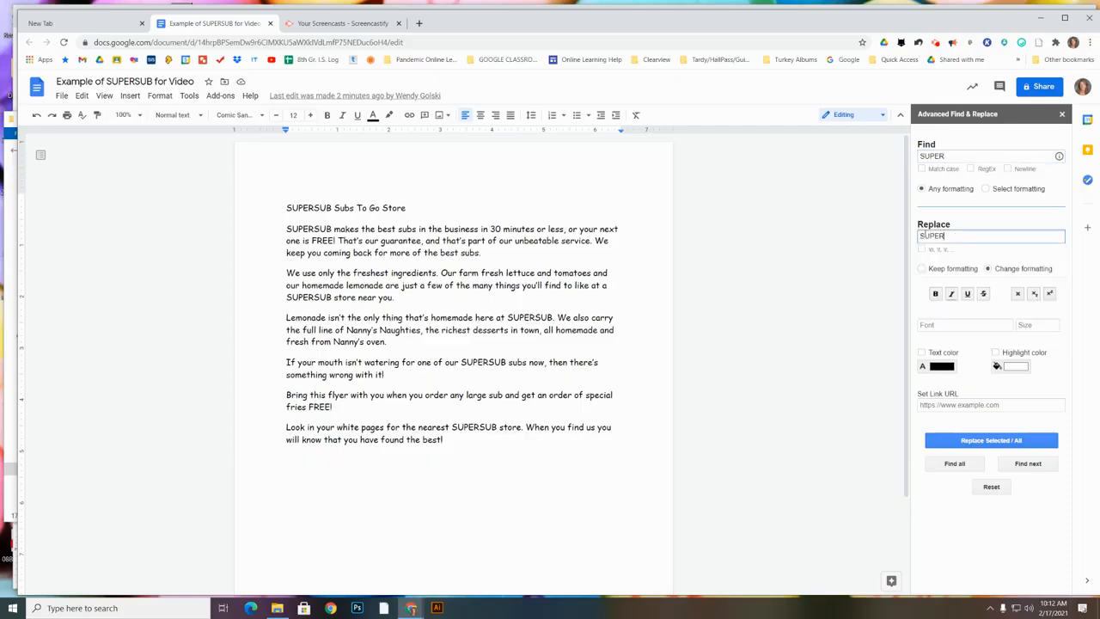
{"action": "double_click", "coordinate": [928, 156]}
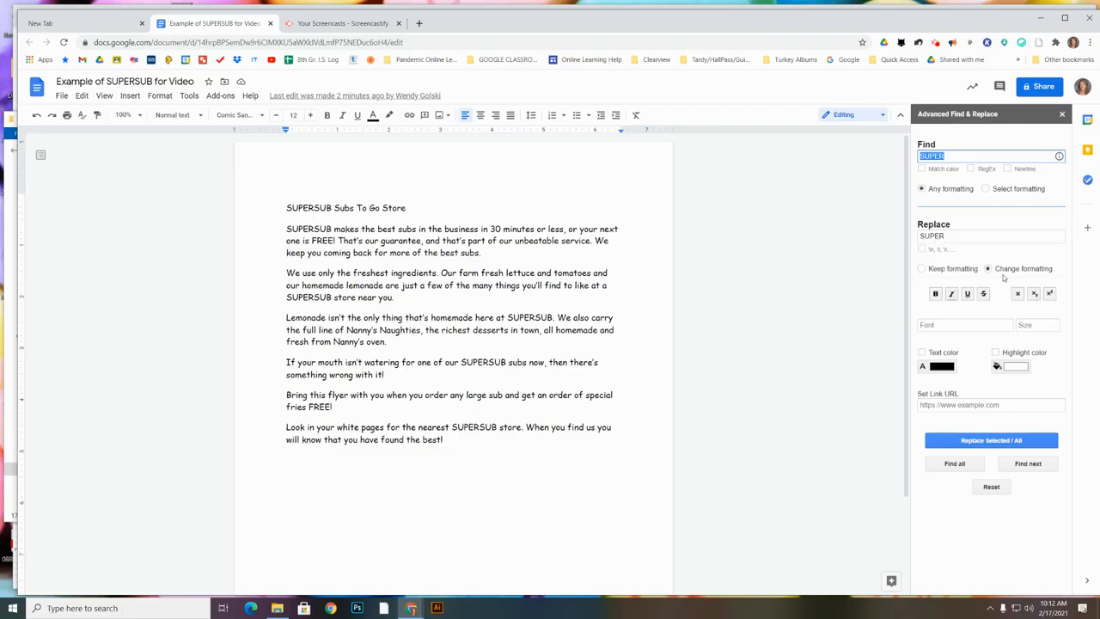
- Set the replacement formatting to bold and superscript, and replace all occurrences of SUPER in the document
{"action": "left_click", "coordinate": [935, 294]}
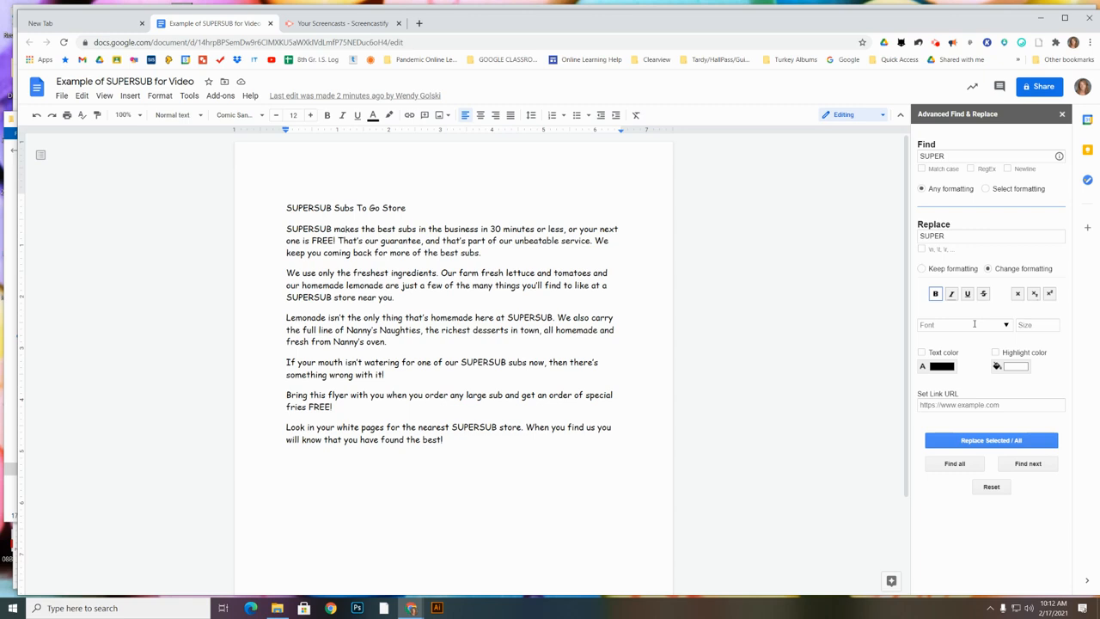
{"action": "left_click", "coordinate": [1049, 294]}
{"action": "left_click", "coordinate": [1049, 295]}
{"action": "left_click_drag", "start_coordinate": [286, 208], "coordinate": [313, 209]}
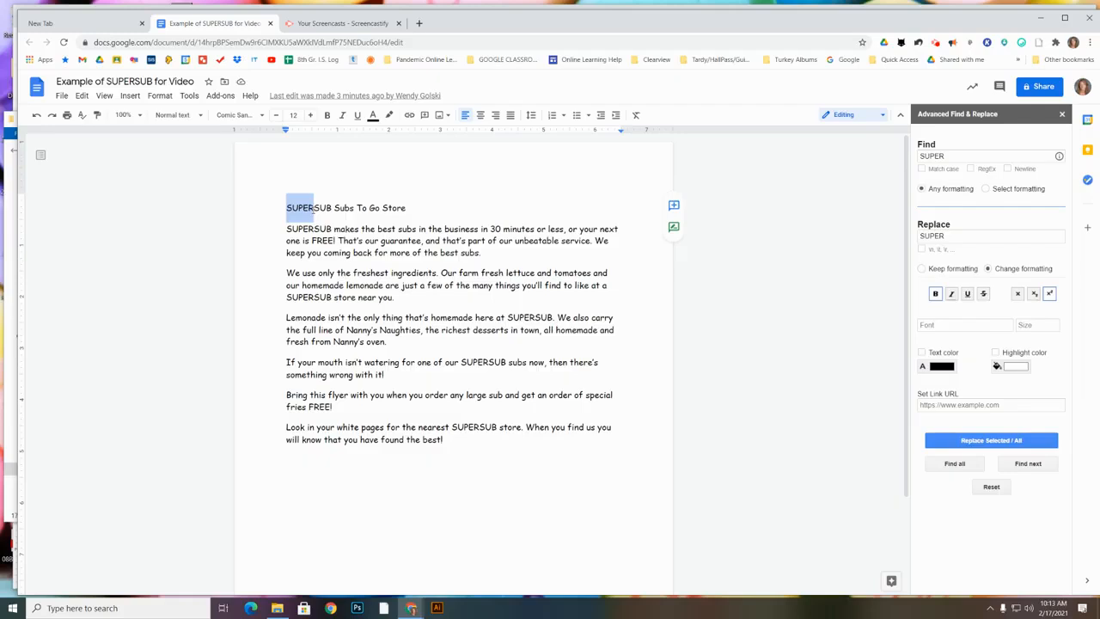
{"action": "left_click", "coordinate": [288, 209]}
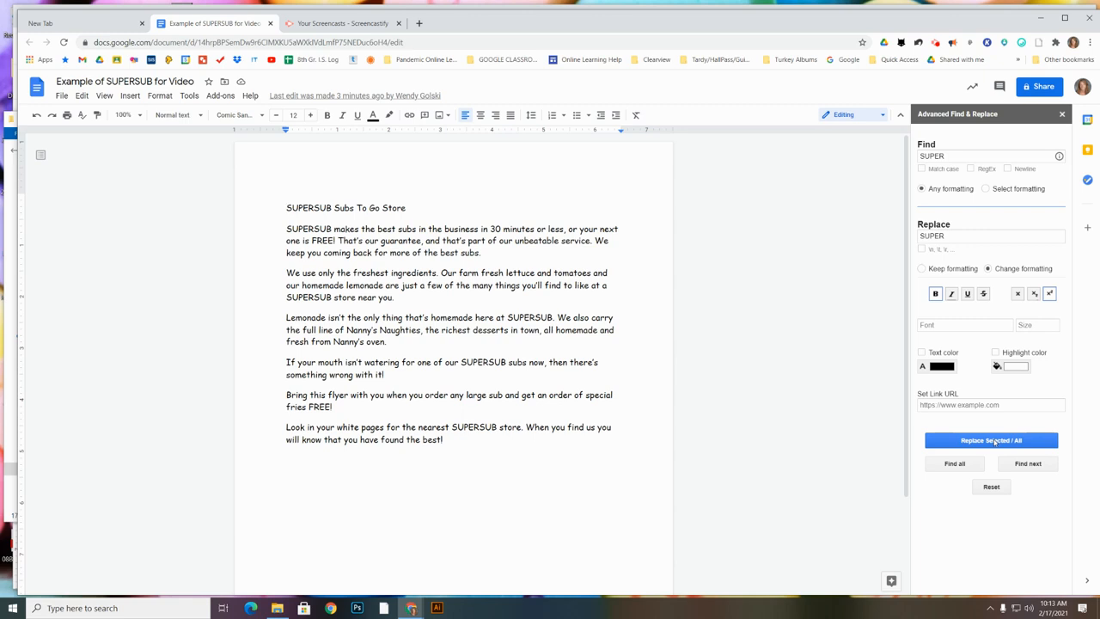
{"action": "left_click", "coordinate": [993, 440]}
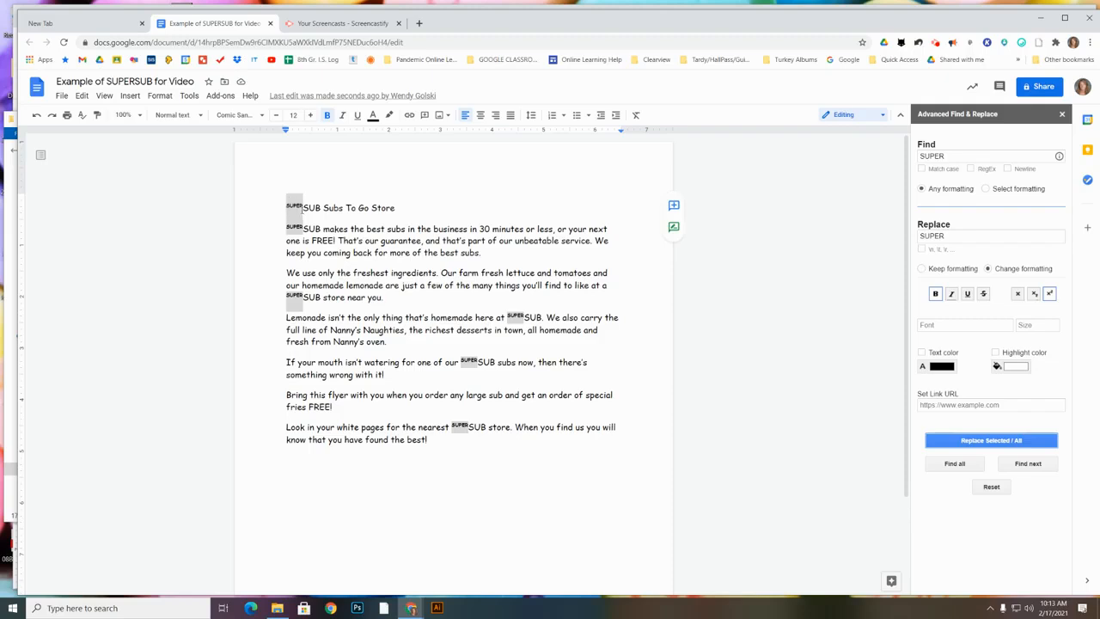
- Enlarge the document view to 125% and deselect the replaced text to examine the superscripts
{"action": "left_click", "coordinate": [125, 114]}
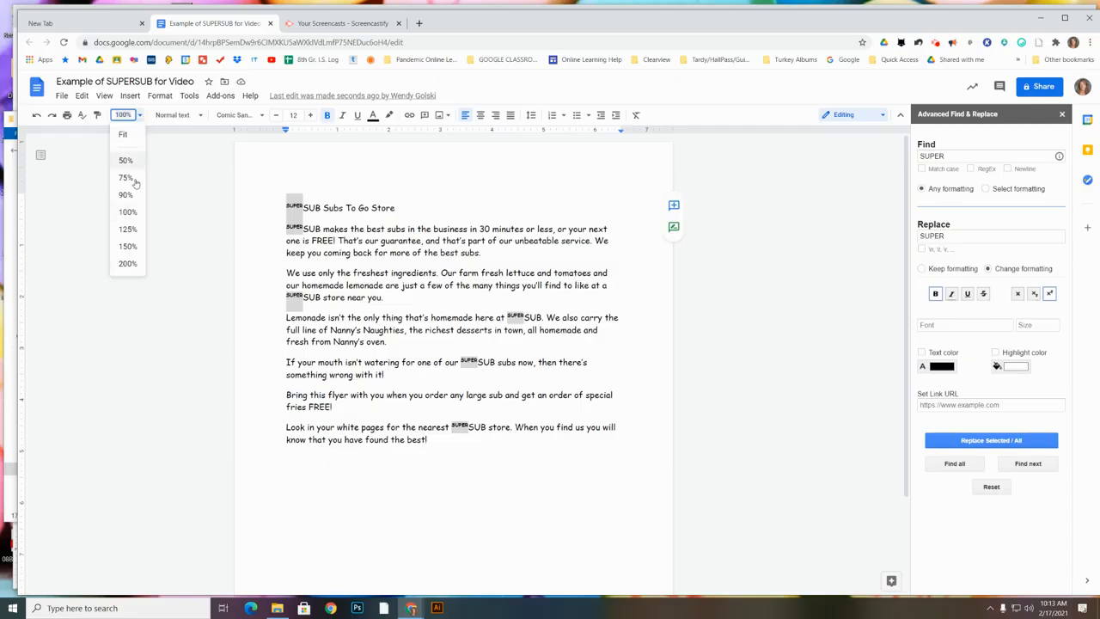
{"action": "left_click", "coordinate": [127, 228]}
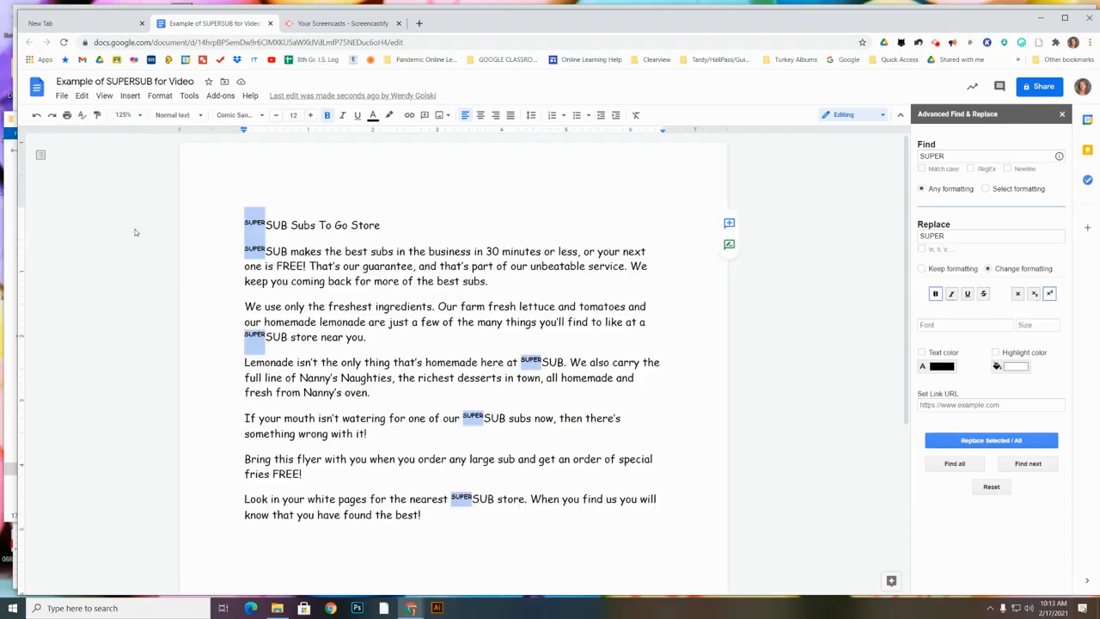
{"action": "left_click", "coordinate": [245, 225]}
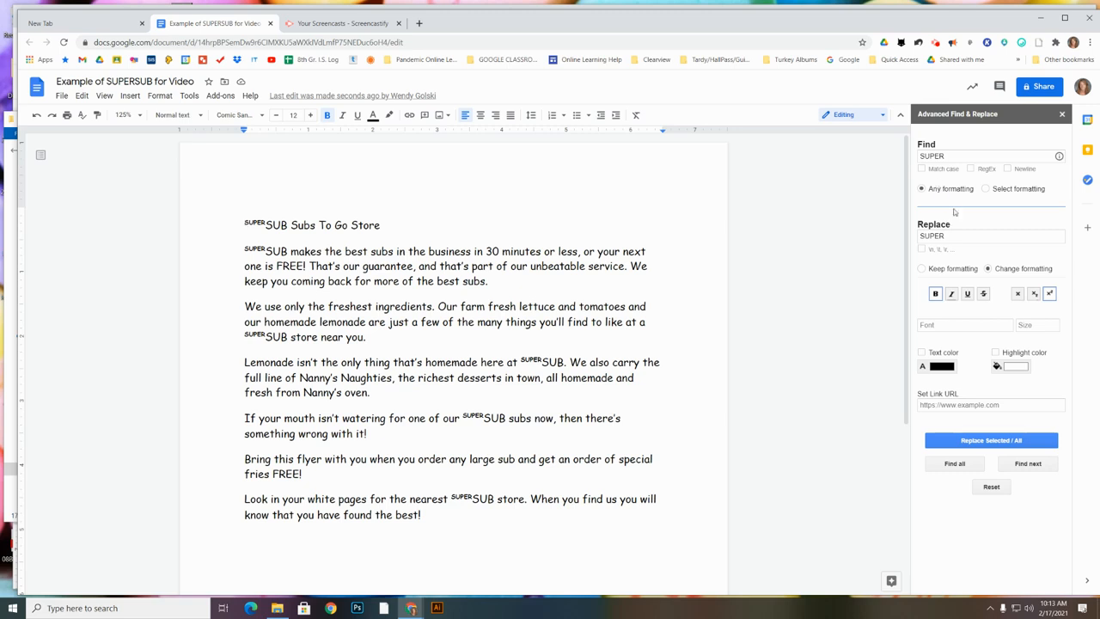
- Change both the find and replacement text to SUB, and switch the replacement formatting from superscript to subscript
{"action": "left_click", "coordinate": [945, 155]}
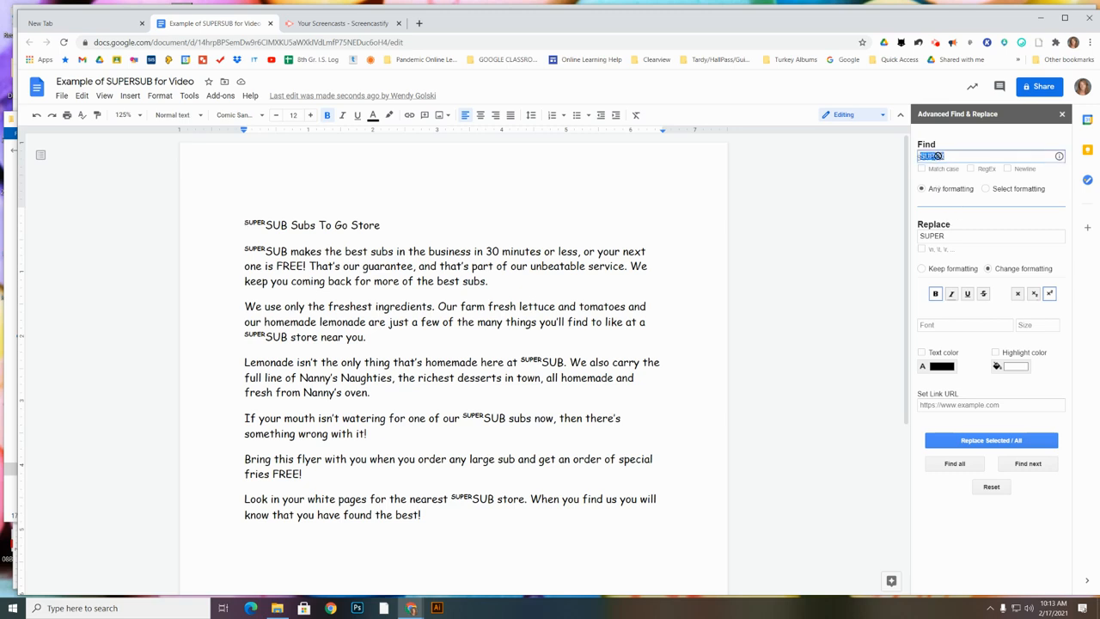
{"action": "key", "text": "BackSpace"}
{"action": "key", "text": "BackSpace"}
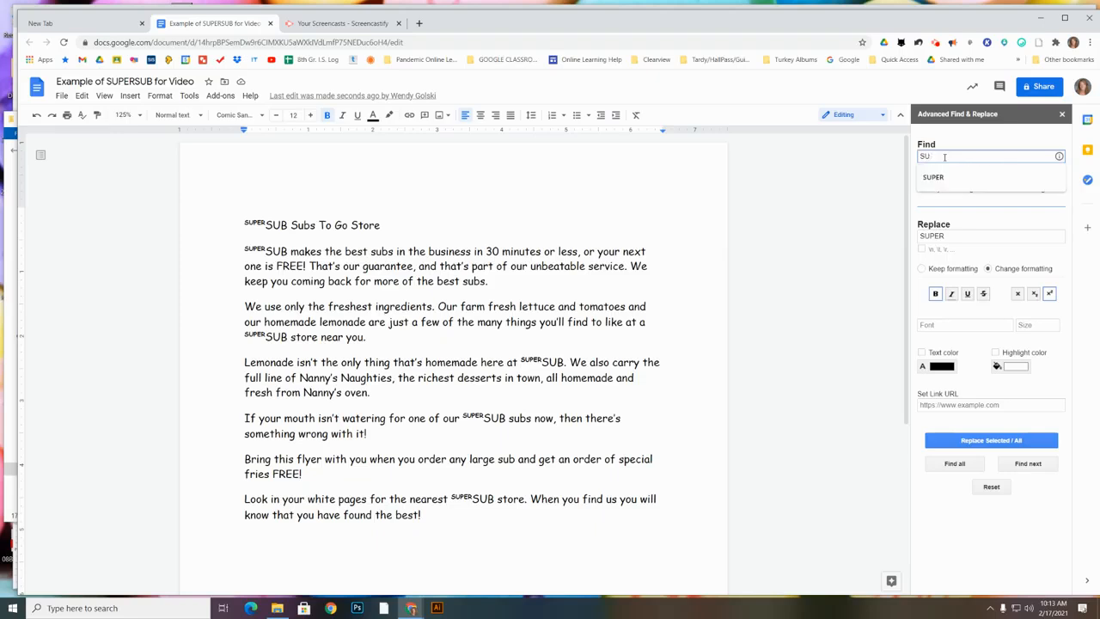
{"action": "type", "text": "B"}
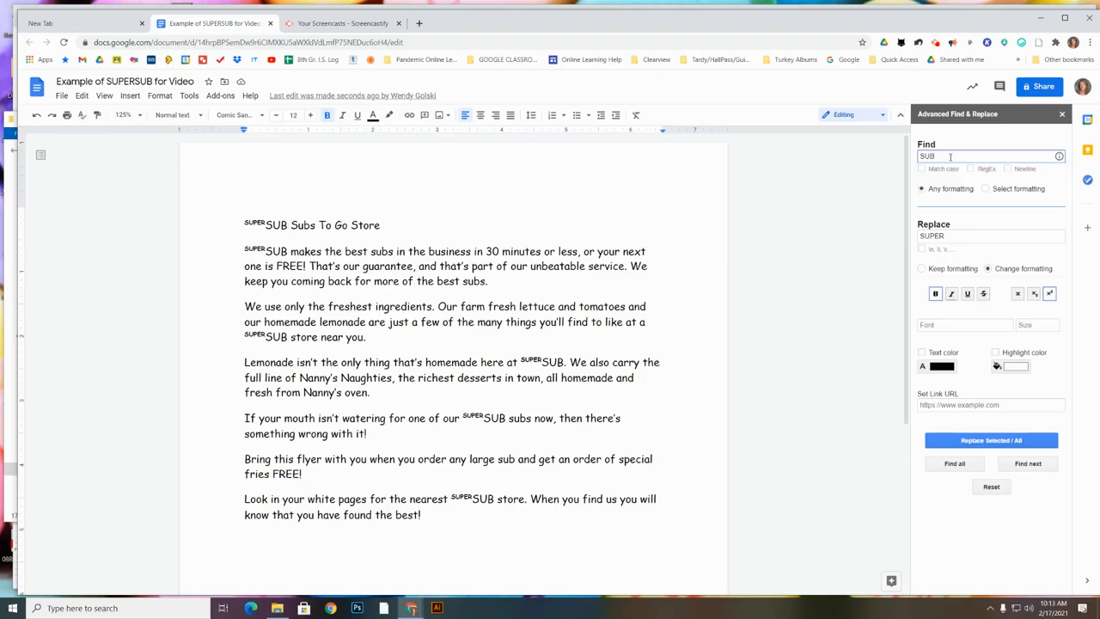
{"action": "left_click", "coordinate": [945, 234]}
{"action": "key", "text": "BackSpace"}
{"action": "key", "text": "BackSpace"}
{"action": "key", "text": "BackSpace"}
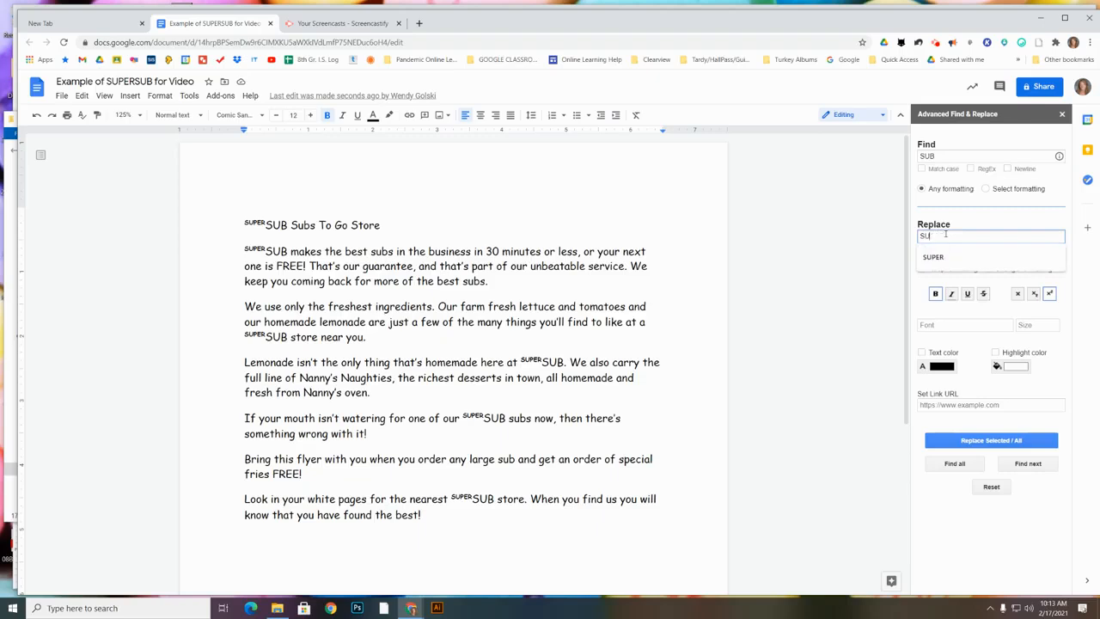
{"action": "type", "text": "B"}
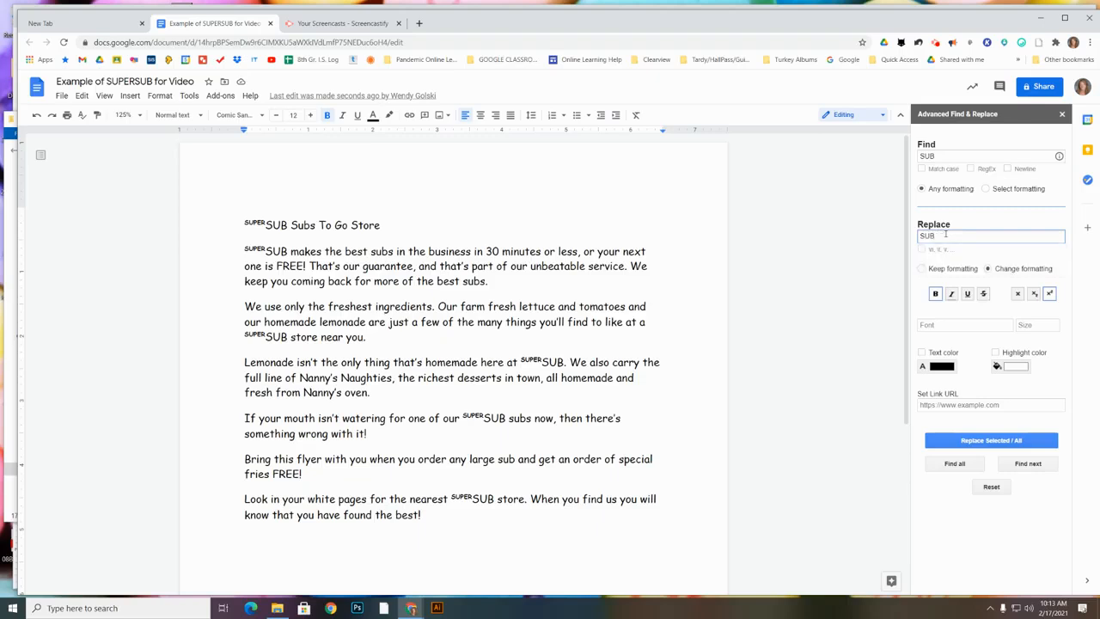
{"action": "left_click", "coordinate": [1049, 294]}
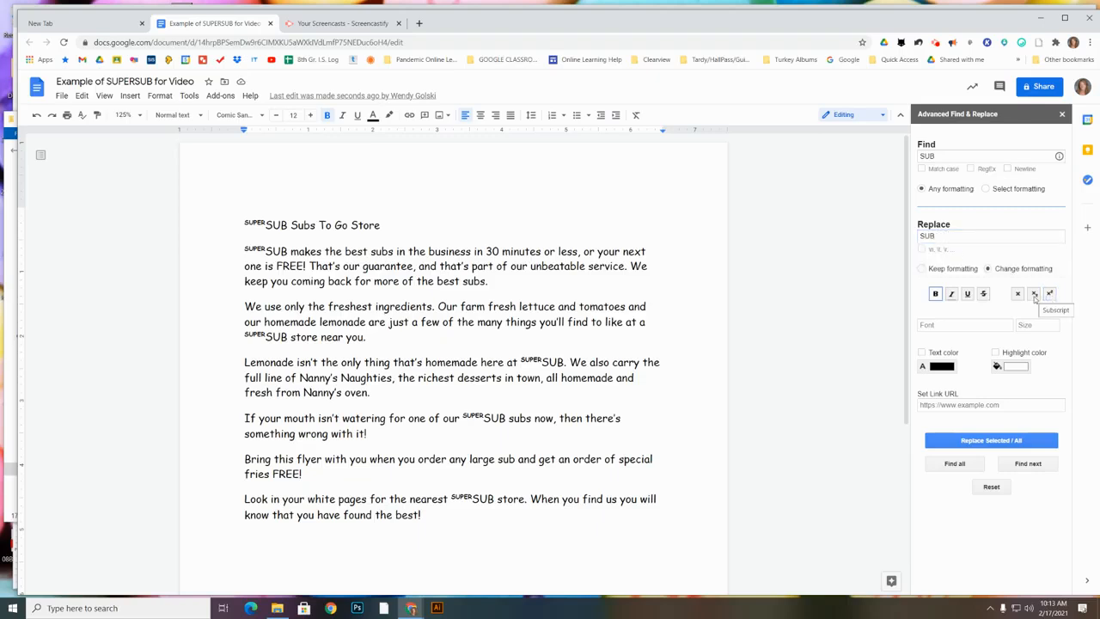
{"action": "left_click", "coordinate": [1034, 295]}
- Examine the occurrences of "sub" in the title and the first paragraph, including those inside the word "subs"
{"action": "left_click_drag", "start_coordinate": [244, 225], "coordinate": [286, 225]}
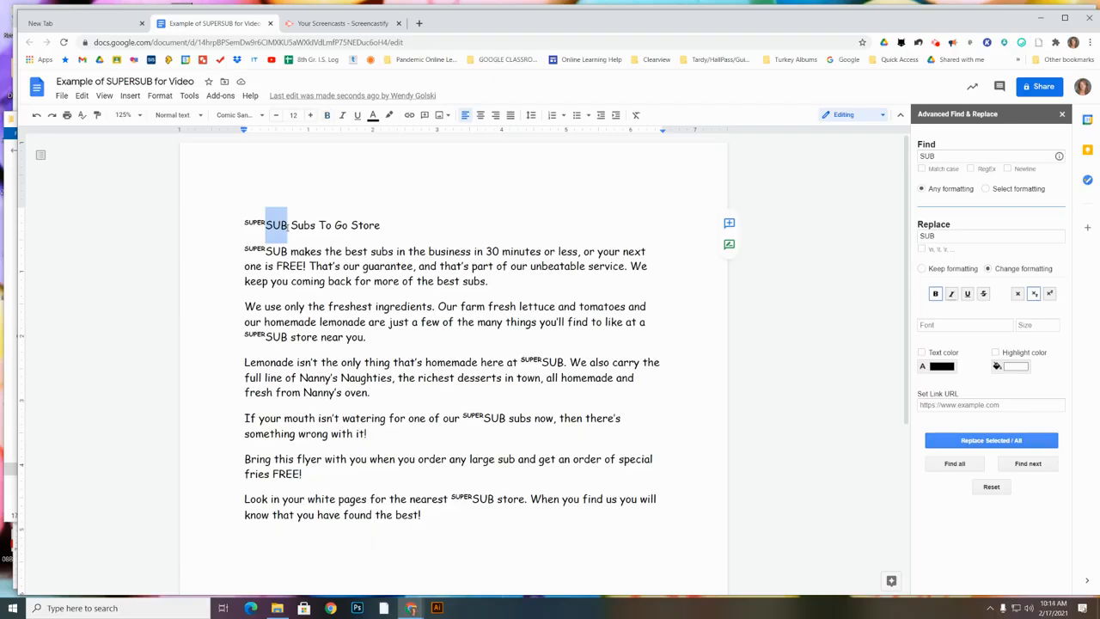
{"action": "left_click_drag", "start_coordinate": [291, 225], "coordinate": [312, 232]}
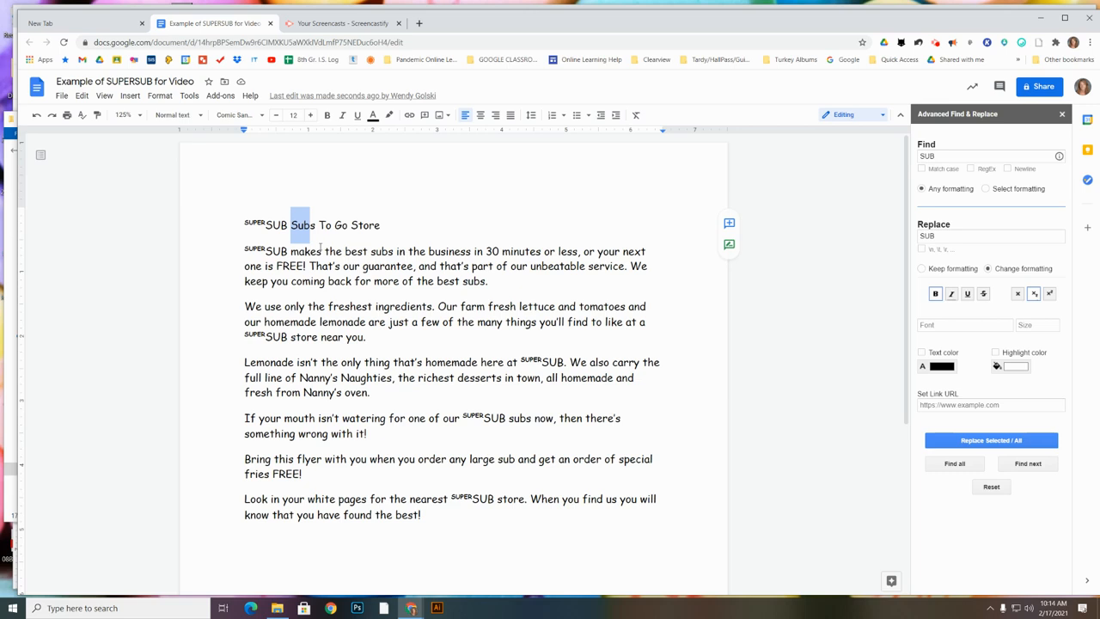
{"action": "left_click_drag", "start_coordinate": [371, 250], "coordinate": [387, 251]}
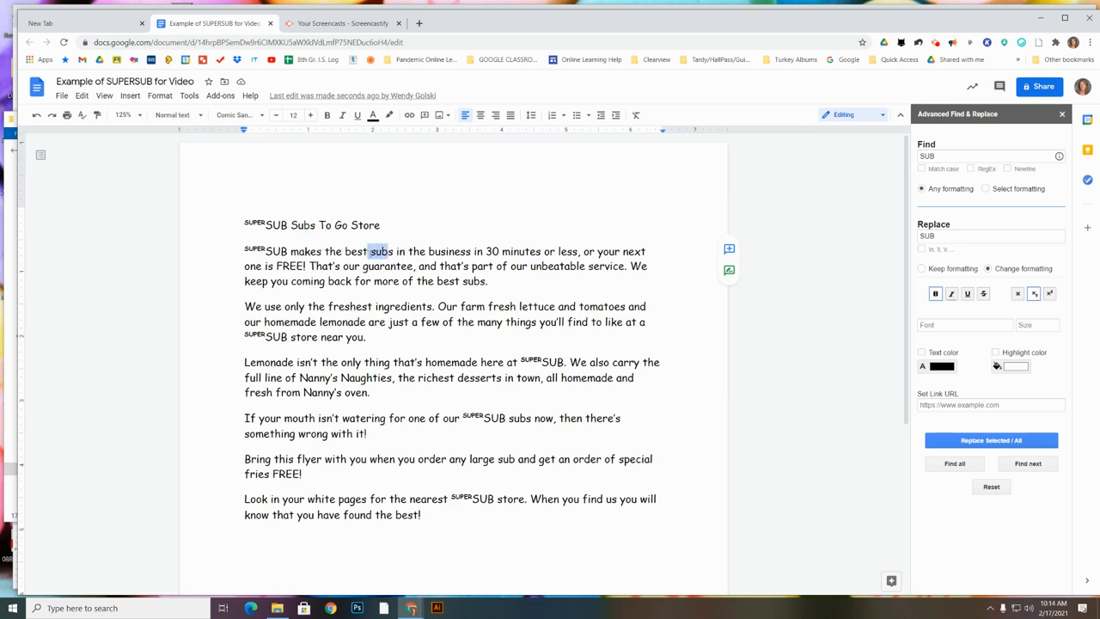
{"action": "left_click", "coordinate": [369, 252]}
{"action": "left_click_drag", "start_coordinate": [371, 251], "coordinate": [388, 252]}
- Starting from the document's beginning, find the first SUB in the title and replace only that one with bold subscript text
{"action": "left_click", "coordinate": [243, 224]}
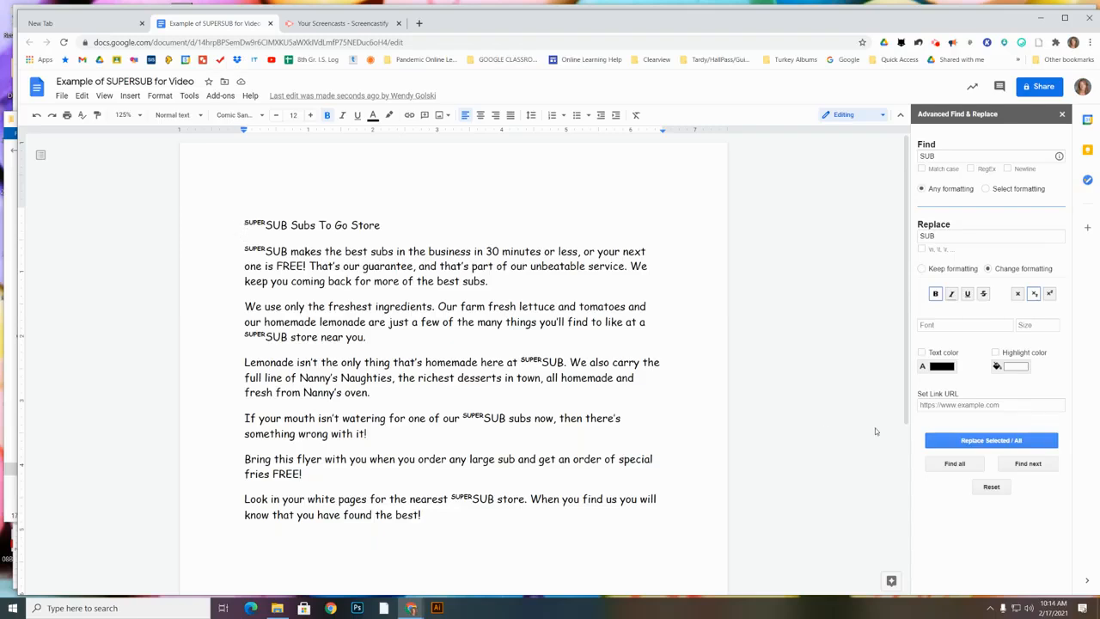
{"action": "left_click", "coordinate": [1022, 464]}
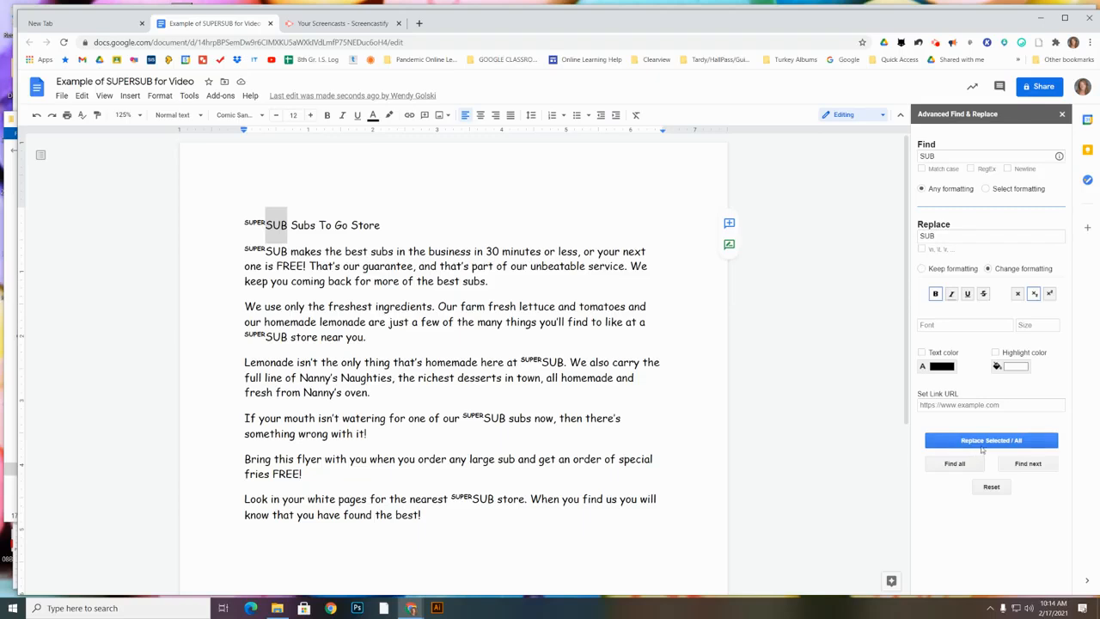
{"action": "left_click", "coordinate": [980, 441]}
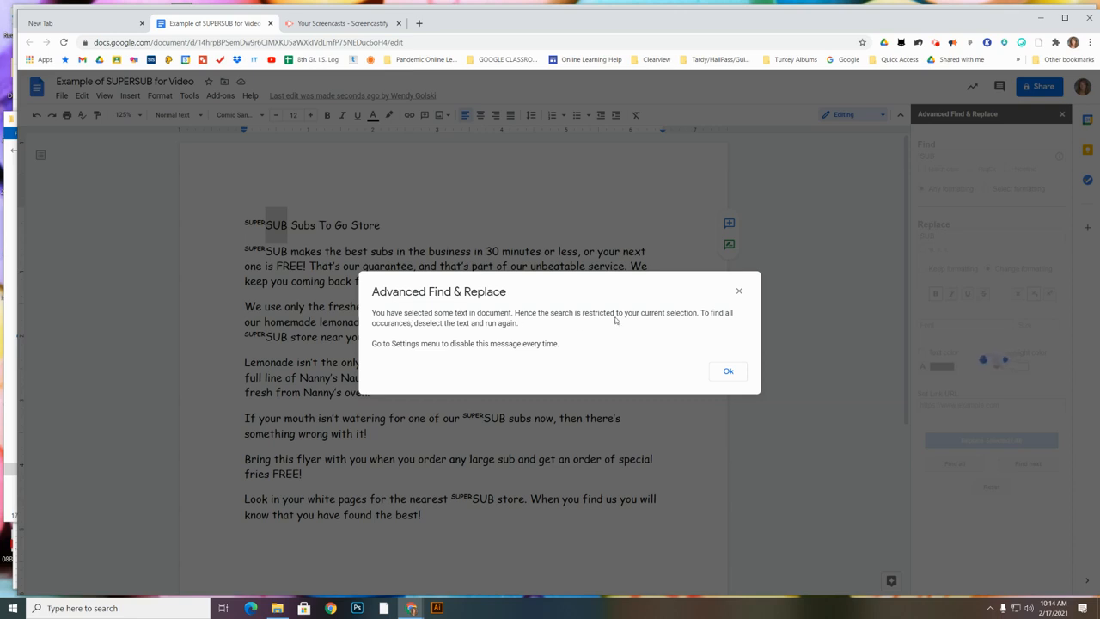
{"action": "left_click_drag", "start_coordinate": [584, 315], "coordinate": [692, 315]}
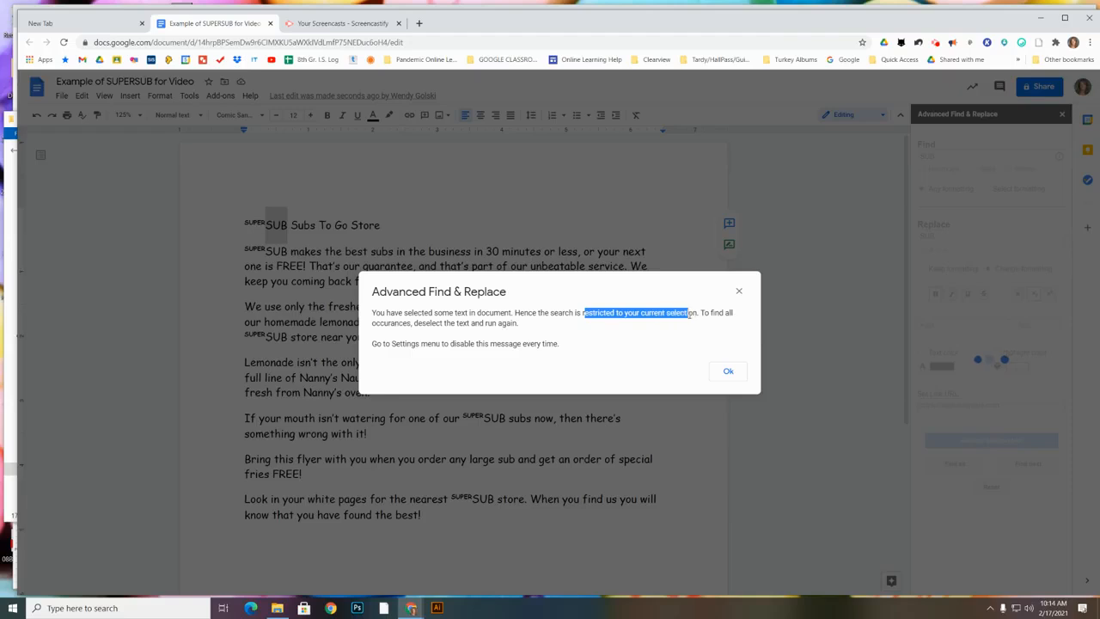
{"action": "left_click", "coordinate": [726, 372]}
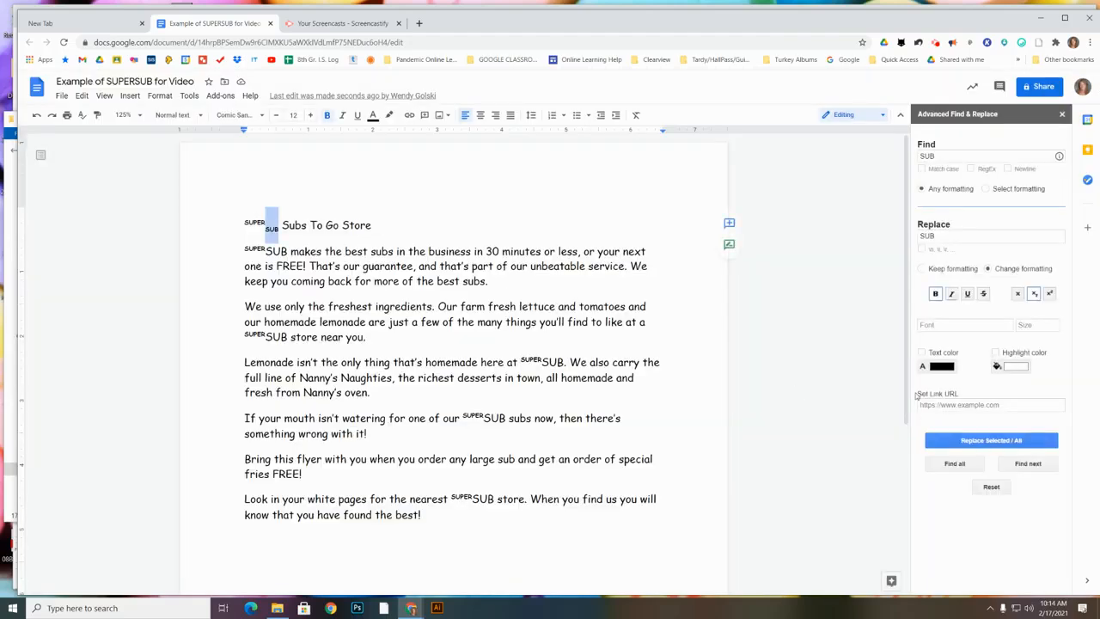
- Skip the match in the title's "Subs" and replace only the SUB of SUPERSUB opening the first paragraph with bold subscript text
{"action": "left_click", "coordinate": [1018, 466]}
{"action": "left_click", "coordinate": [1018, 464]}
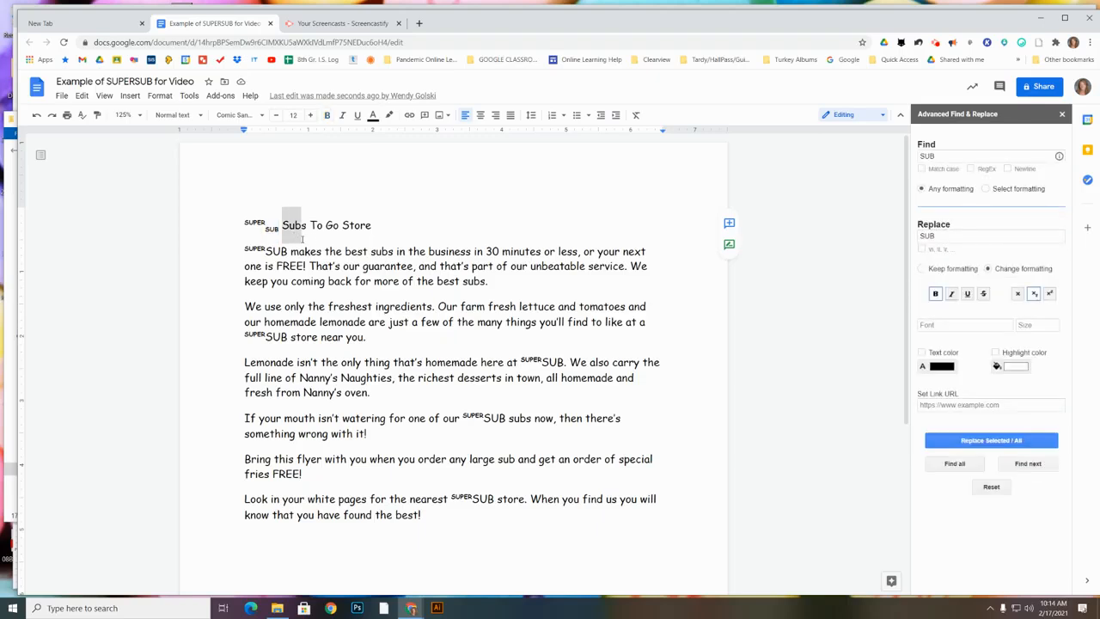
{"action": "left_click", "coordinate": [1022, 466]}
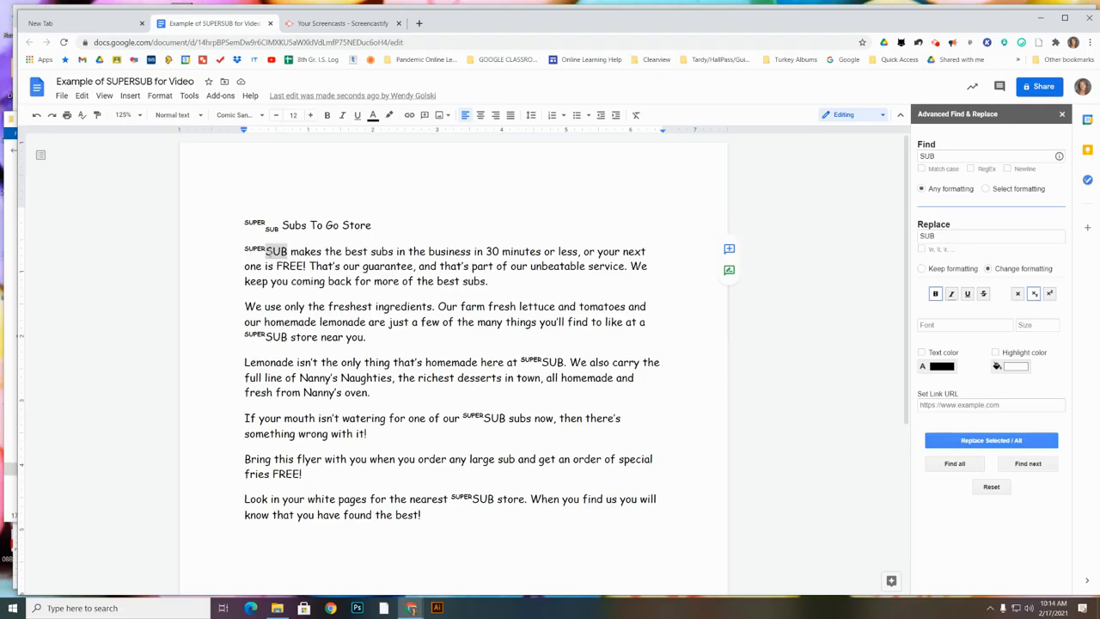
{"action": "left_click", "coordinate": [962, 442]}
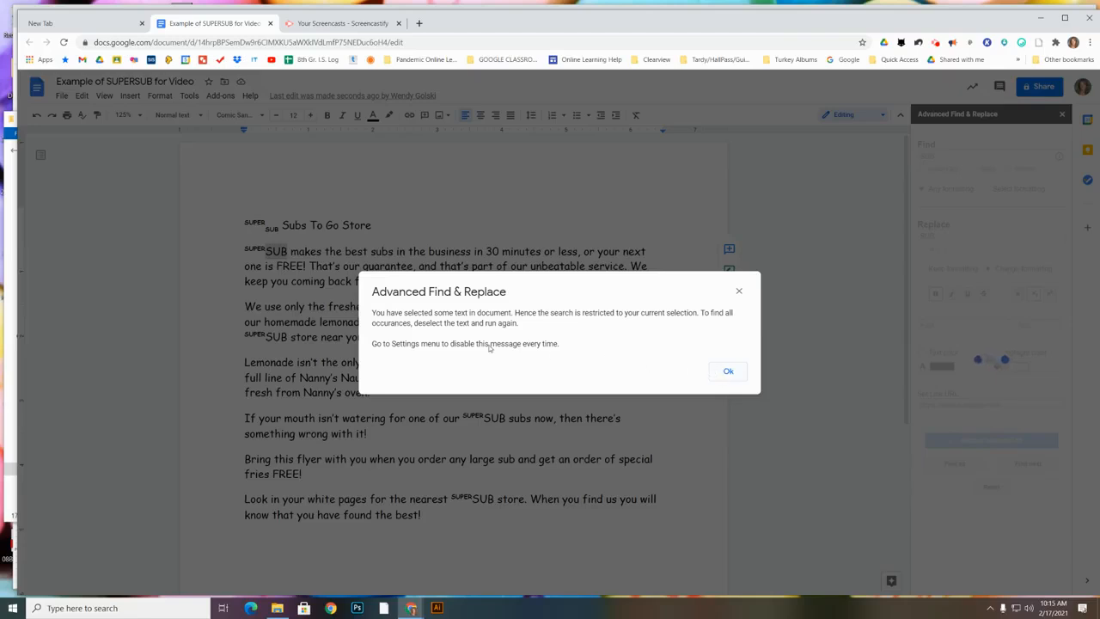
{"action": "left_click_drag", "start_coordinate": [373, 343], "coordinate": [501, 355]}
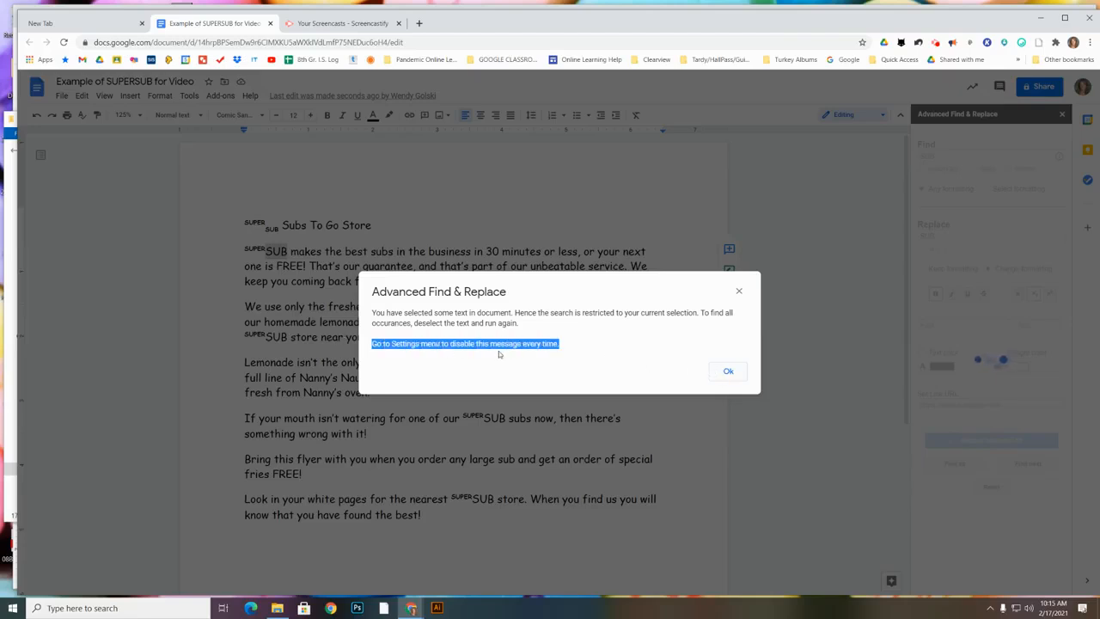
{"action": "left_click", "coordinate": [719, 376]}
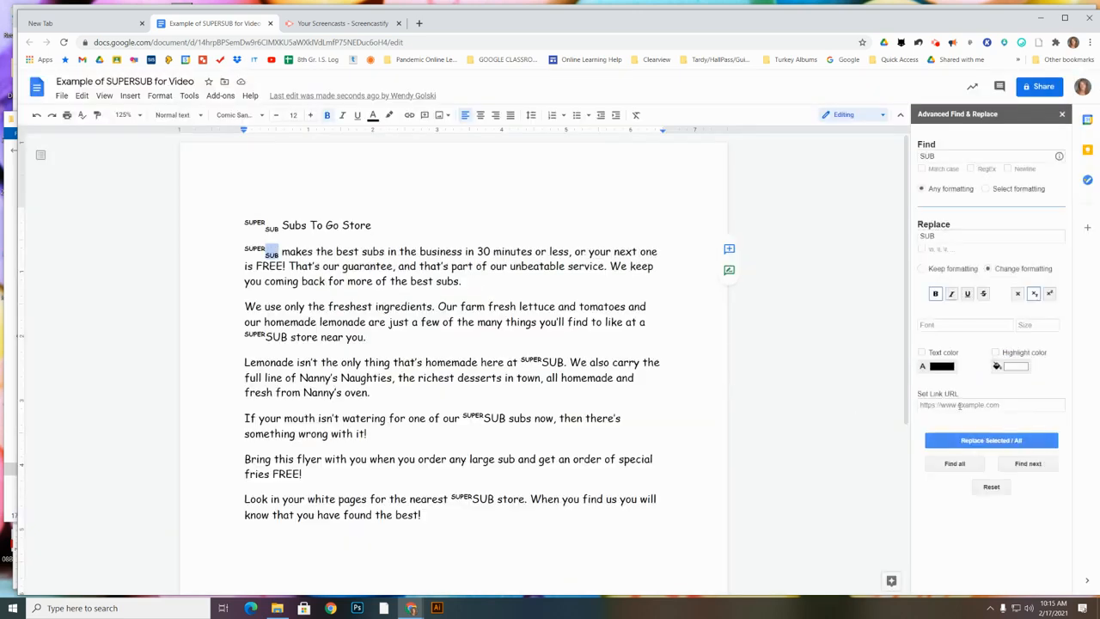
- Pass over both "subs" matches in the first paragraph and replace only the SUB before "store near you" with bold subscript text
{"action": "left_click", "coordinate": [1026, 463]}
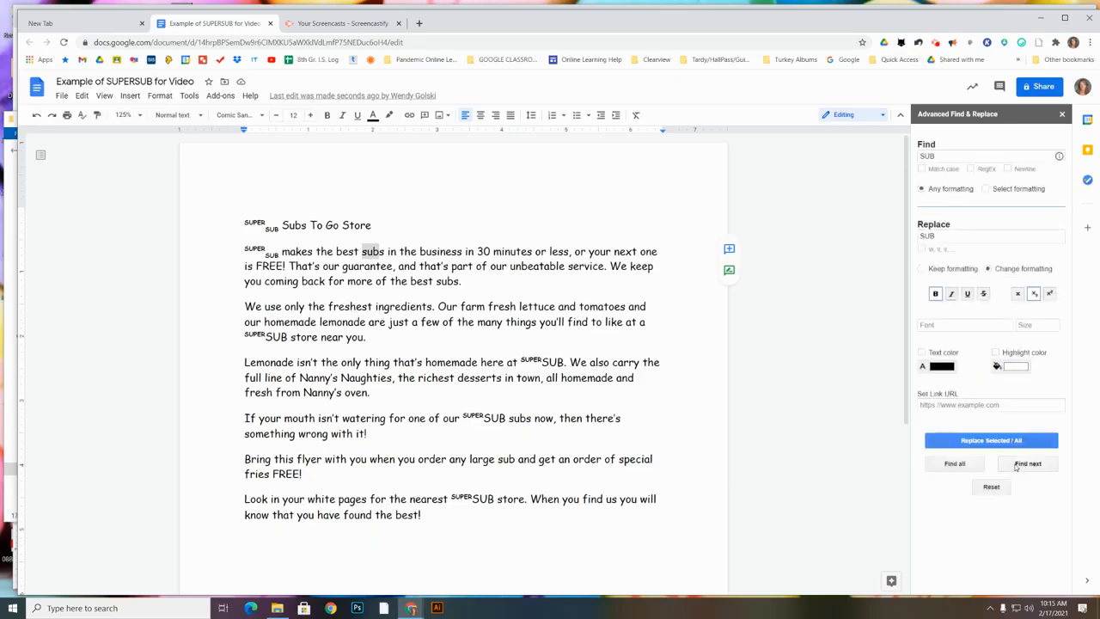
{"action": "left_click", "coordinate": [1016, 465]}
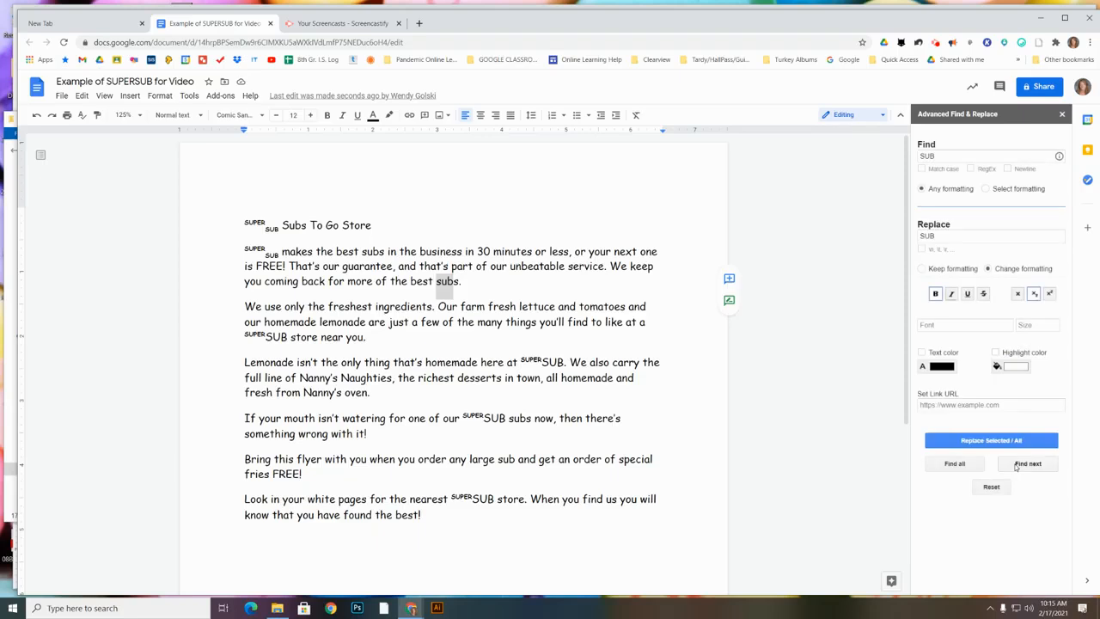
{"action": "left_click", "coordinate": [1017, 464]}
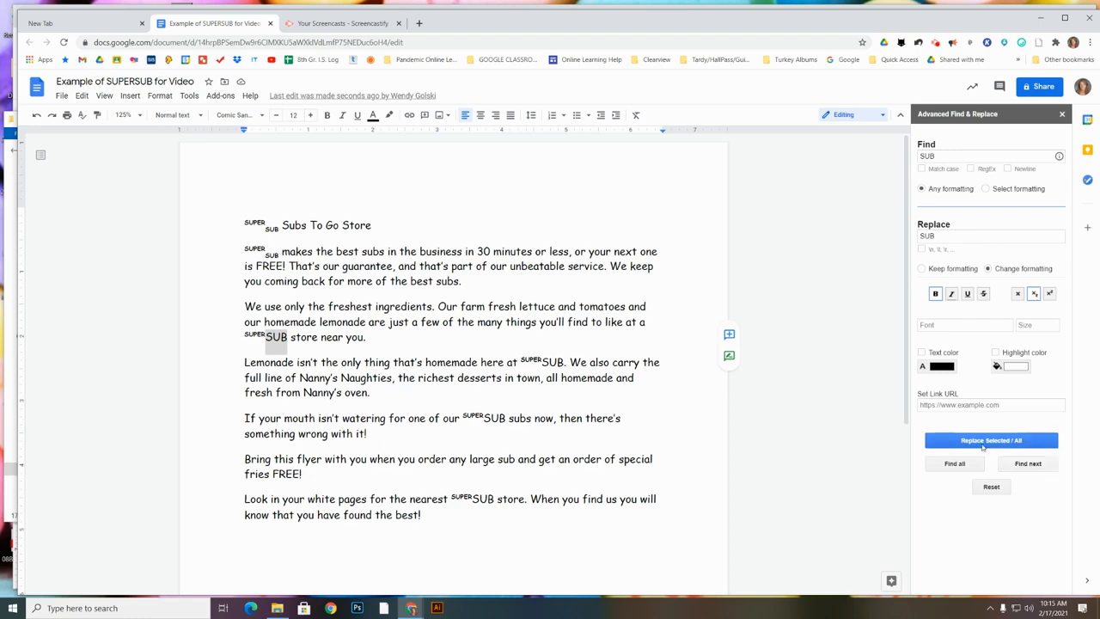
{"action": "left_click", "coordinate": [982, 441]}
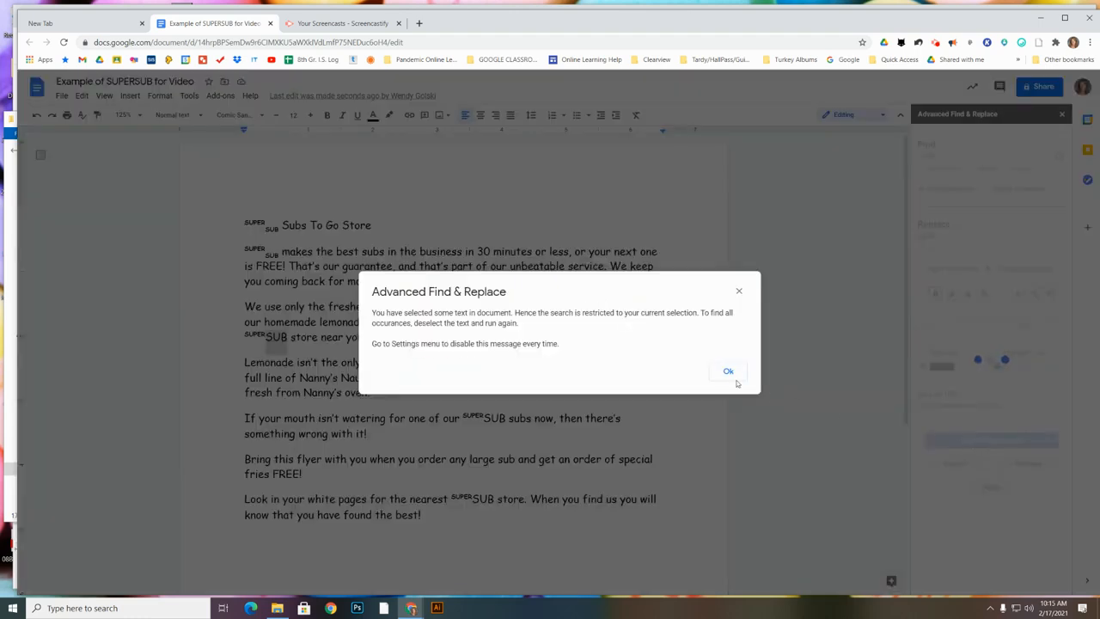
{"action": "left_click", "coordinate": [727, 371]}
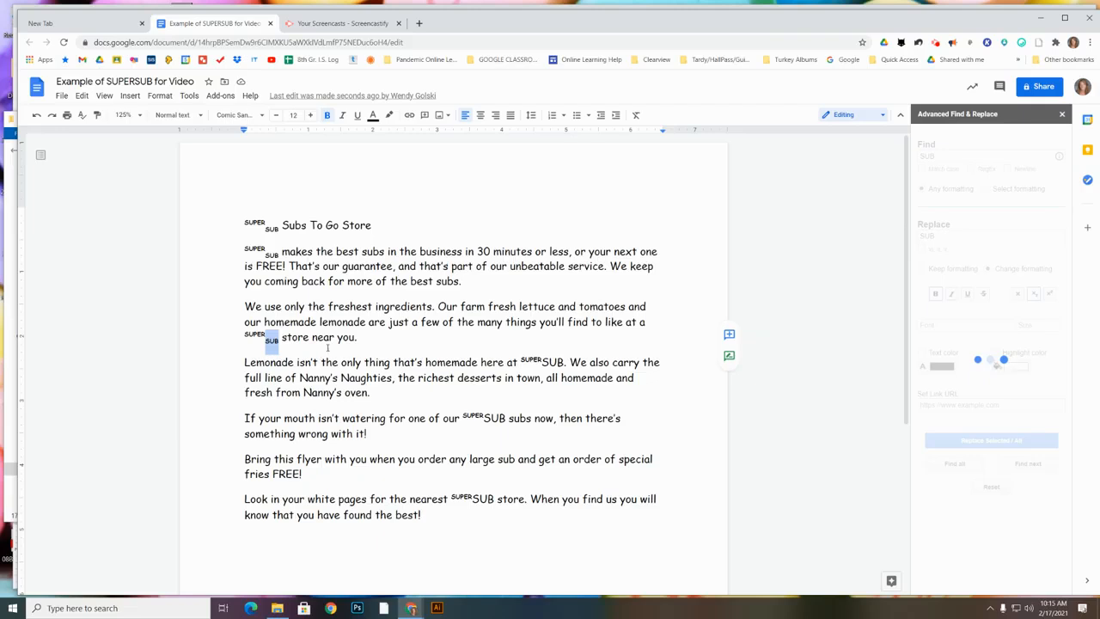
{"action": "left_click", "coordinate": [937, 43]}
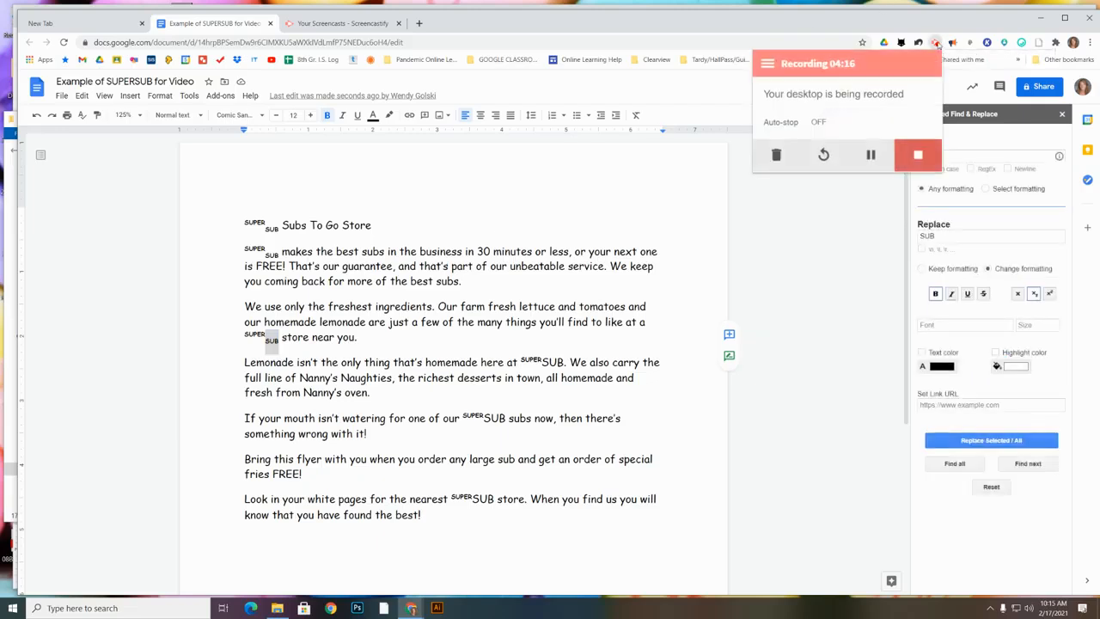